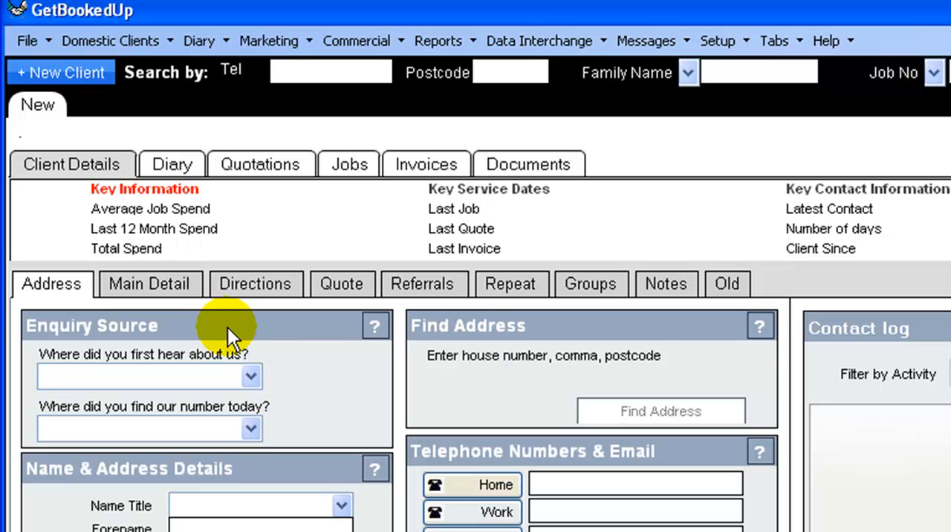
Step: Set the enquiry source to Referral for where the client first heard of the company and Leaflet for where they found the number
left_click(251, 376)
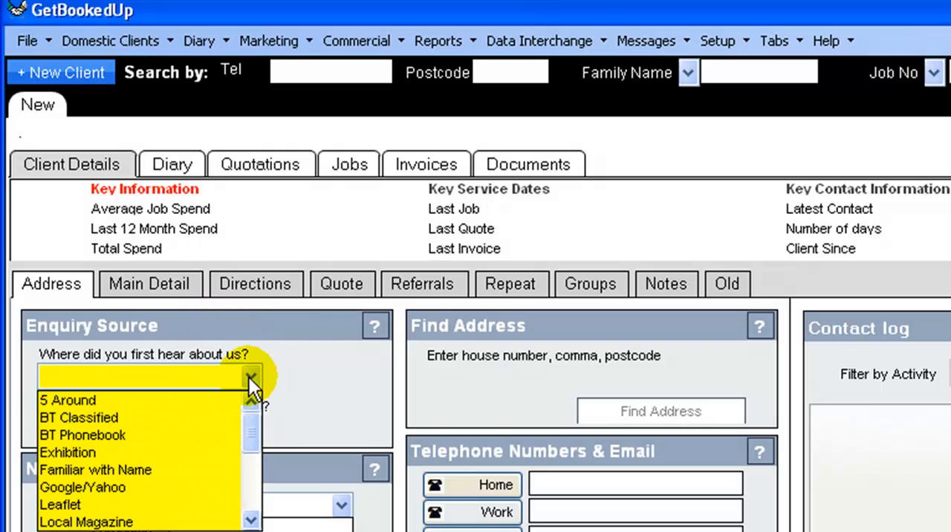
left_click_drag(251, 425, 253, 443)
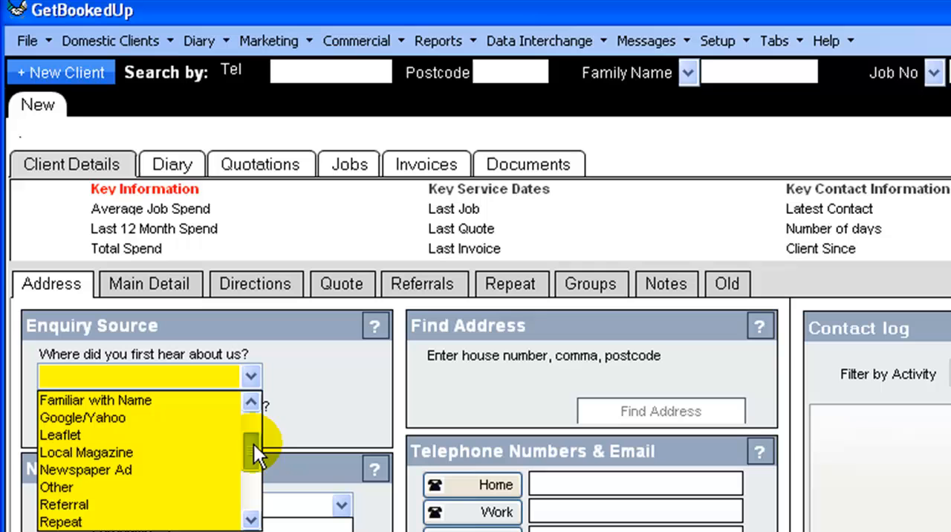
left_click(112, 506)
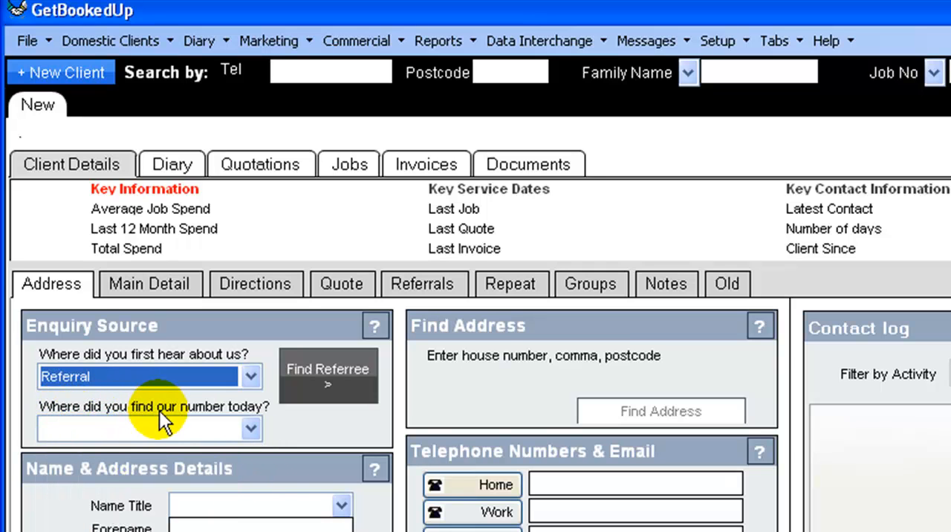
left_click(249, 427)
left_click_drag(253, 471, 254, 501)
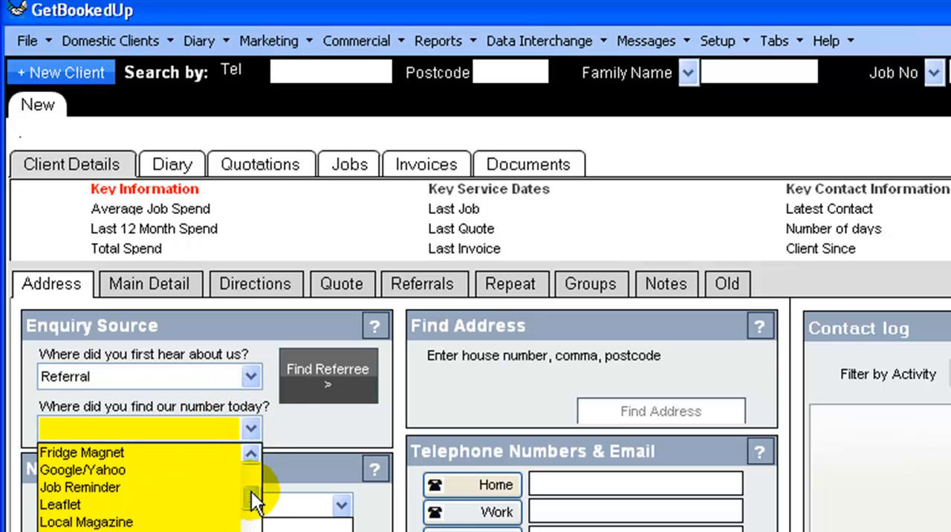
left_click(137, 504)
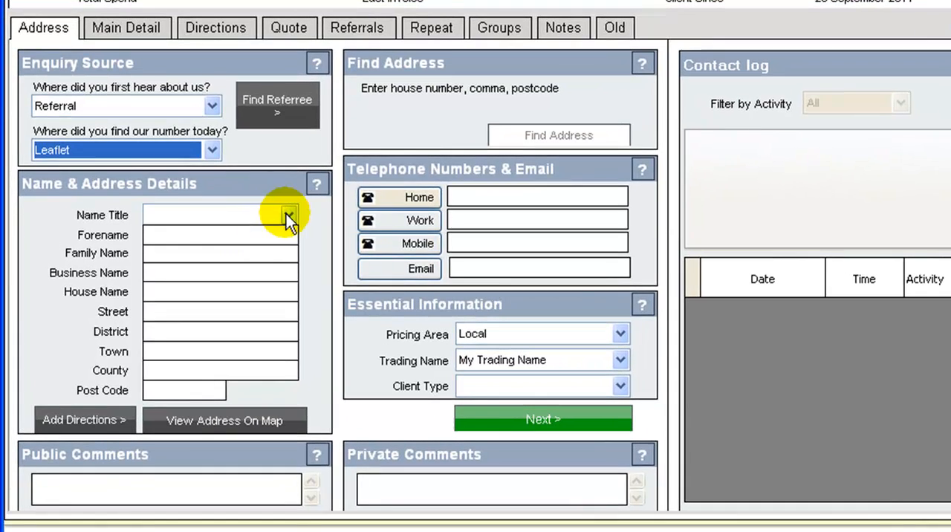
Step: Set the client's name title to Mr and enter the client's forename and family name, leaving the business name blank
left_click(272, 232)
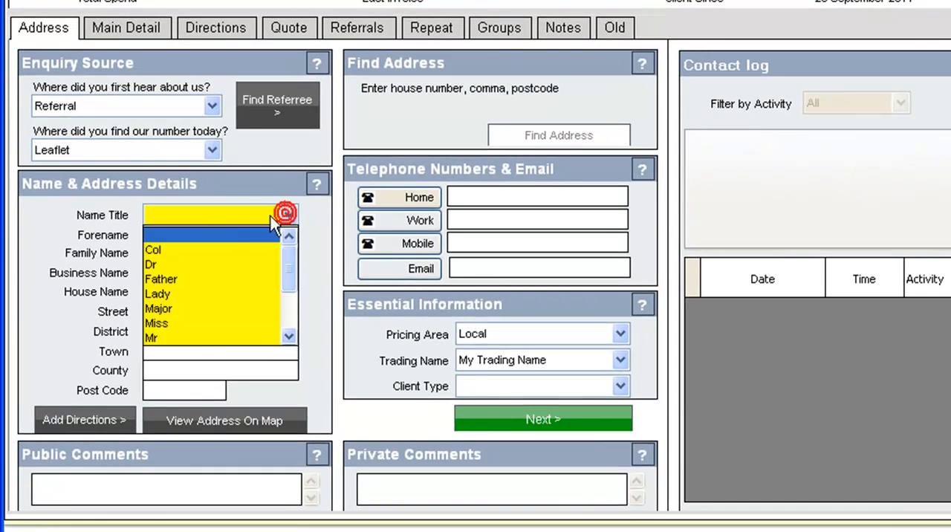
left_click(184, 343)
left_click(183, 234)
key("Tab")
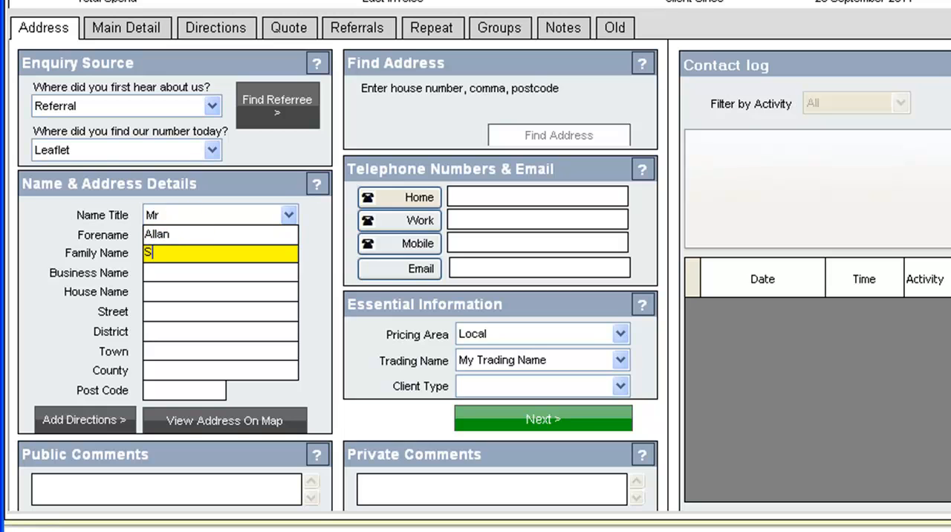
key("Tab")
key("Tab")
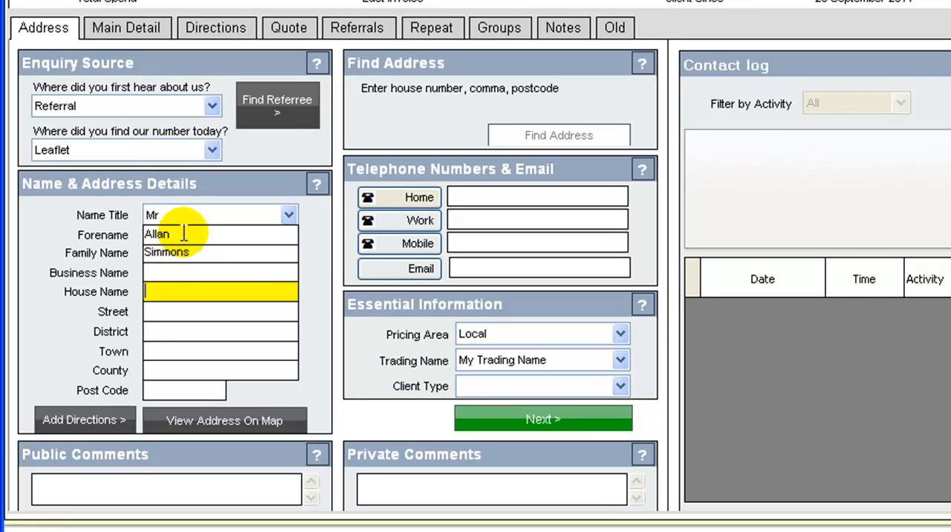
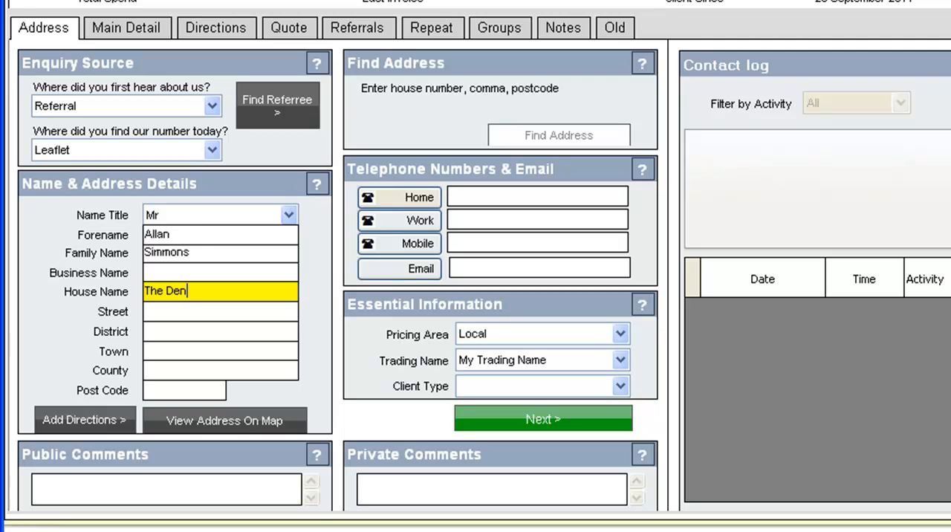
Step: Fill in the client's postal address, including house name, street, district, town, county and post code
key("Tab")
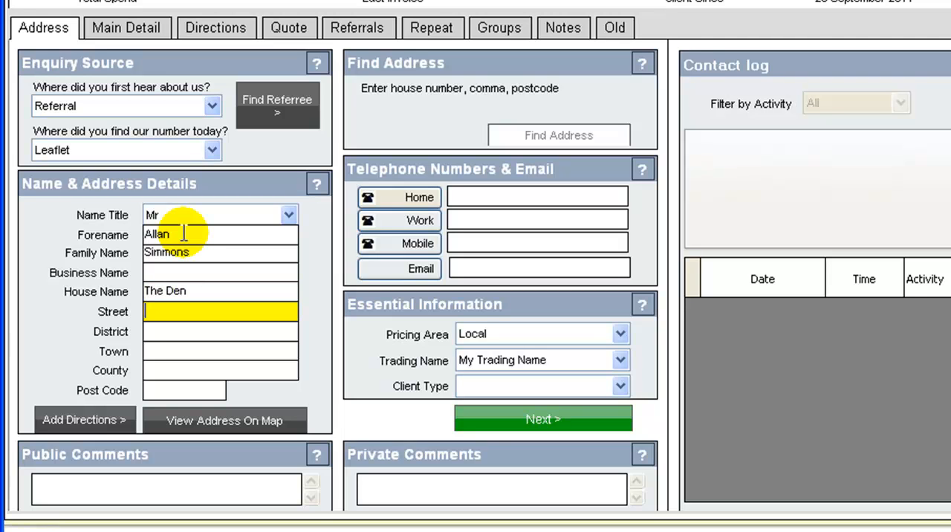
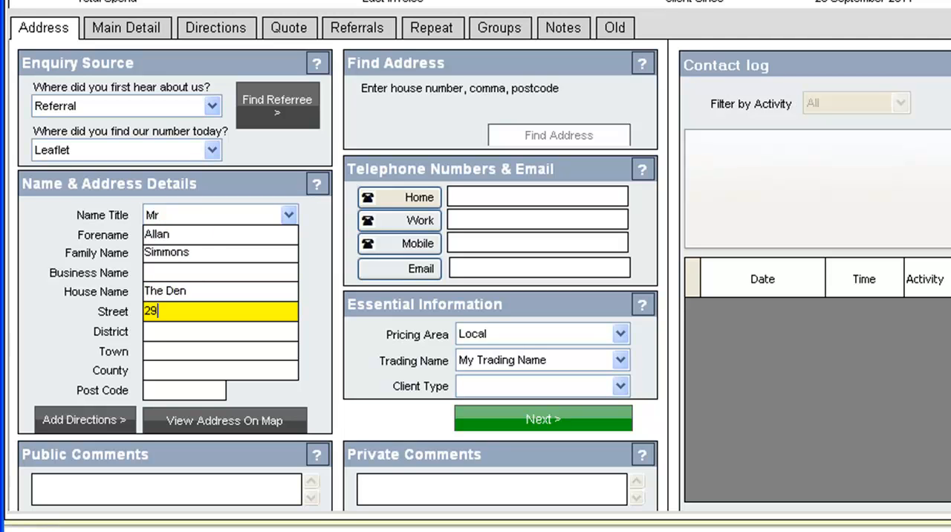
key("Tab")
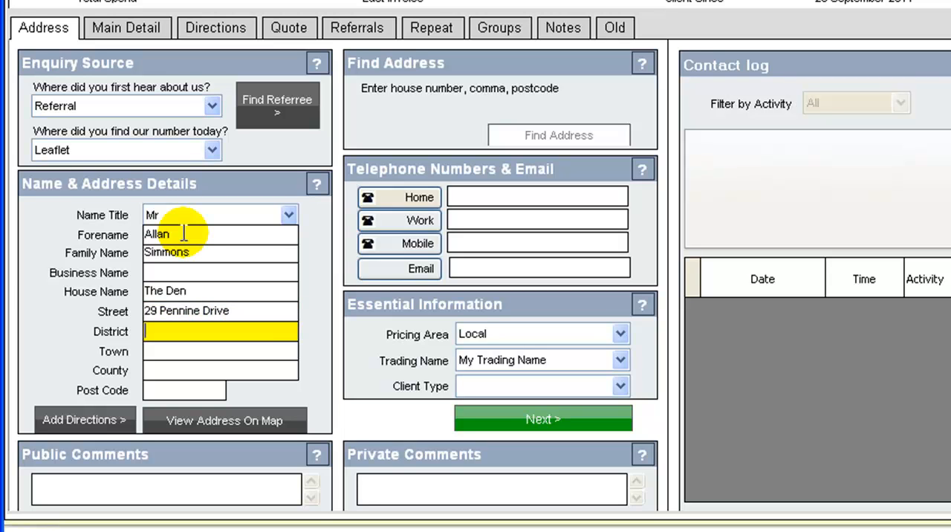
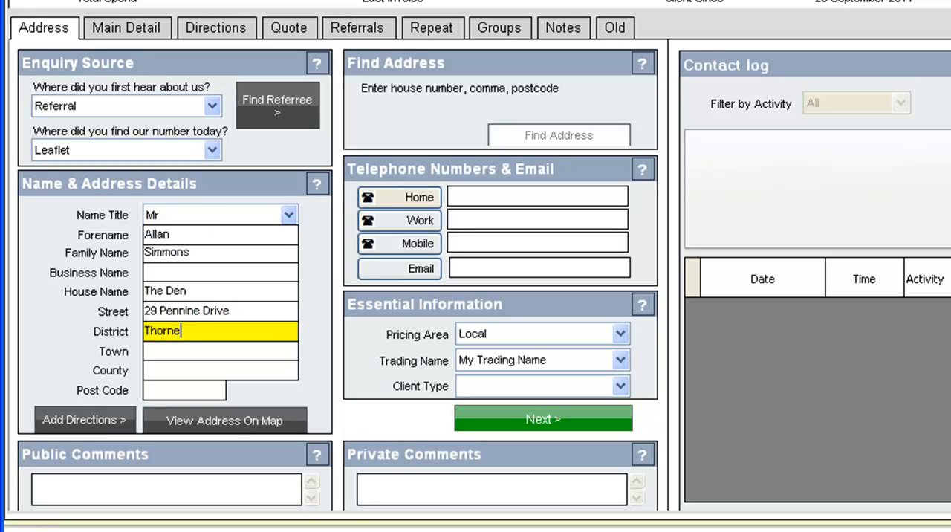
key("Tab")
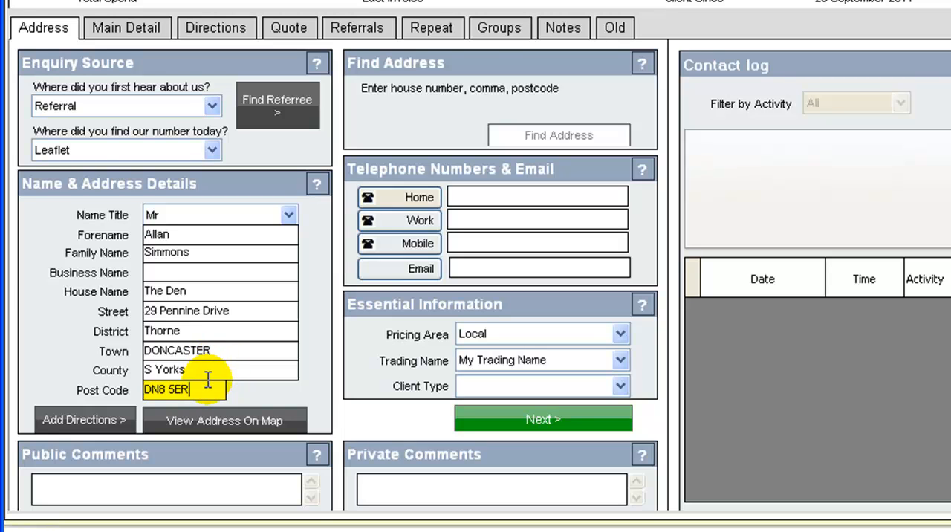
Step: Add the directions "Next to the Post Box." to the client record and return to the address details
left_click(97, 418)
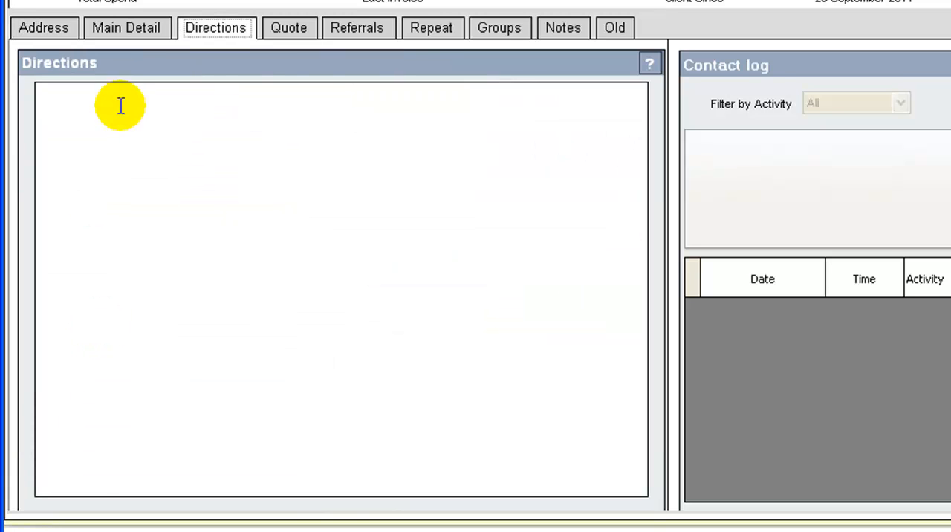
left_click(200, 118)
type("Next")
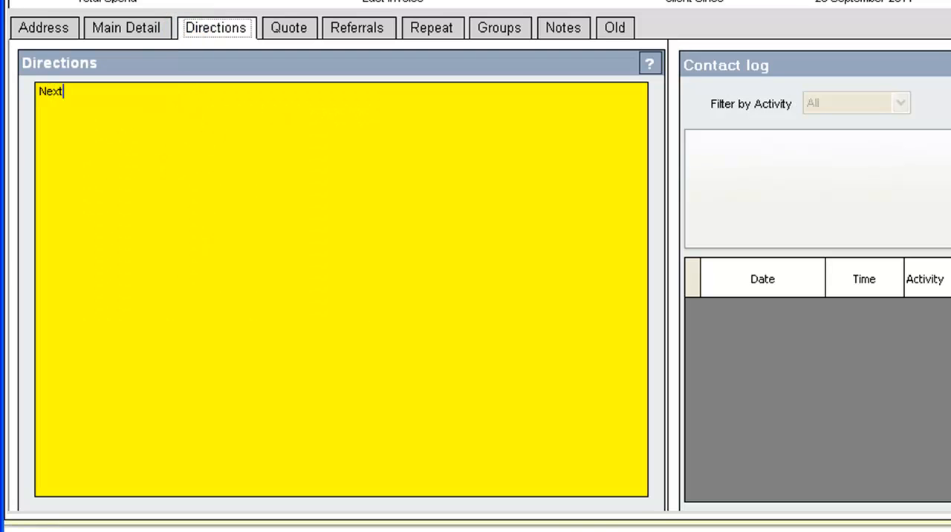
type(" to the Post Box.")
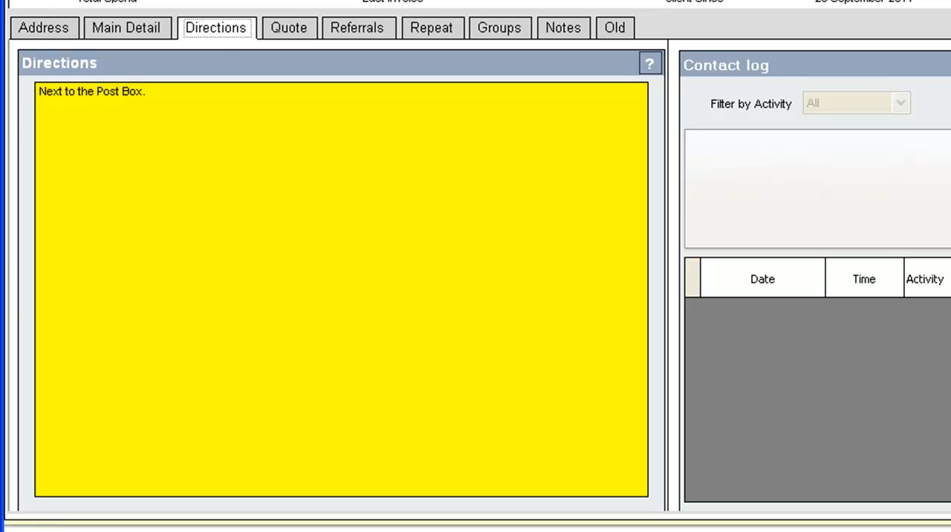
left_click(203, 31)
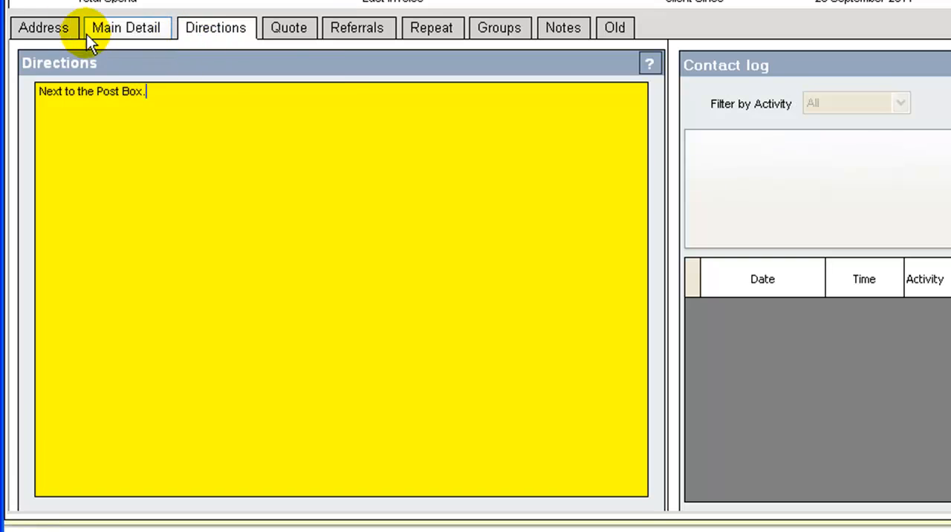
left_click(53, 32)
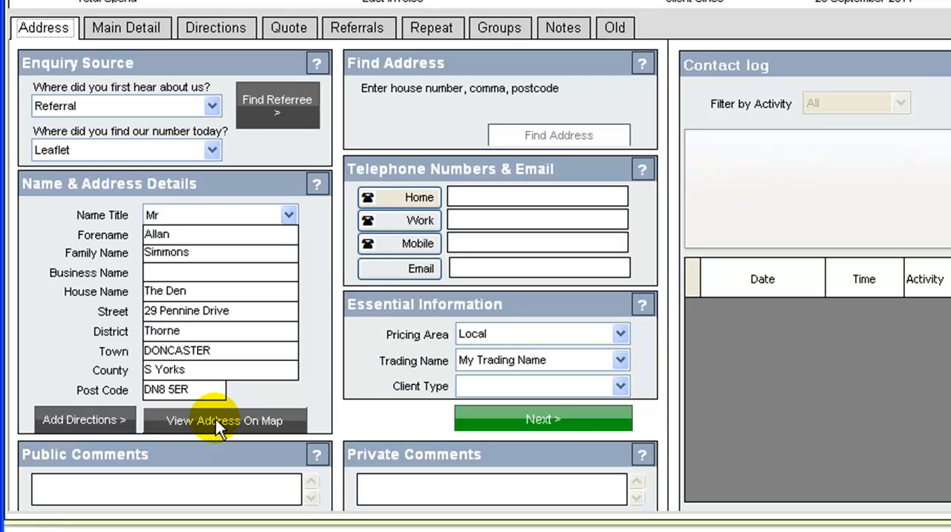
Step: Enter the client's home telephone number followed by the note "Ex Direct"
left_click(480, 194)
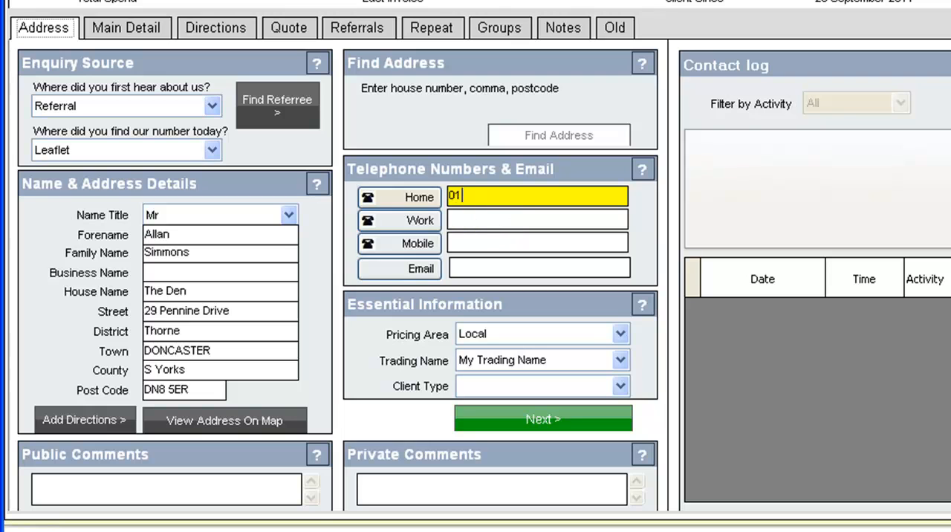
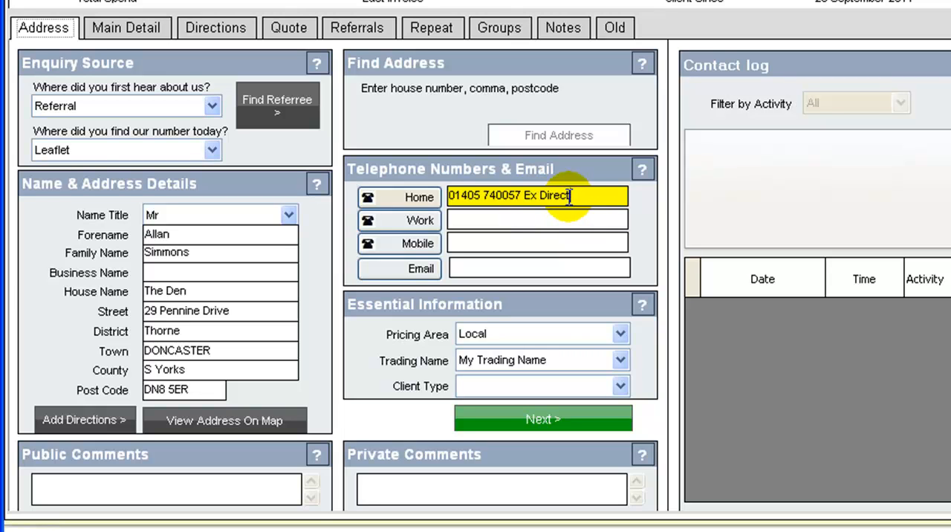
Step: Enter the client's work and mobile telephone numbers
left_click(520, 219)
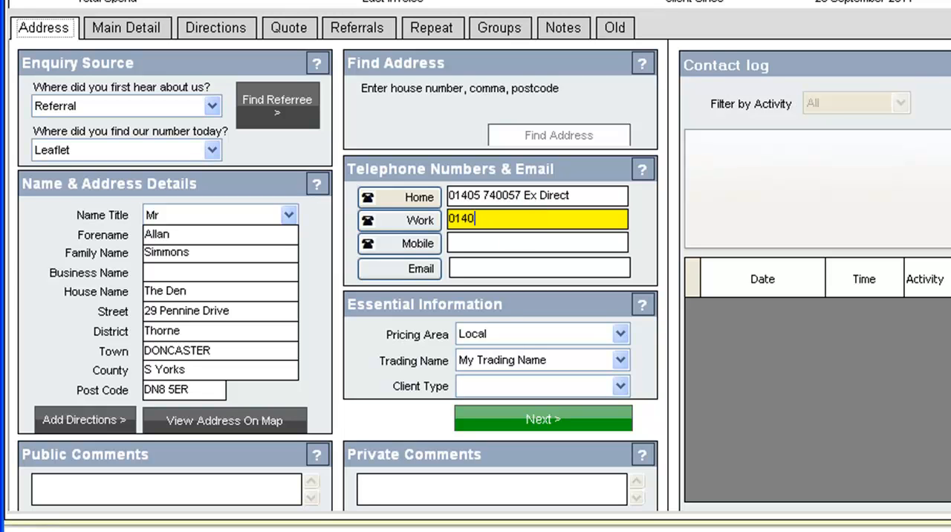
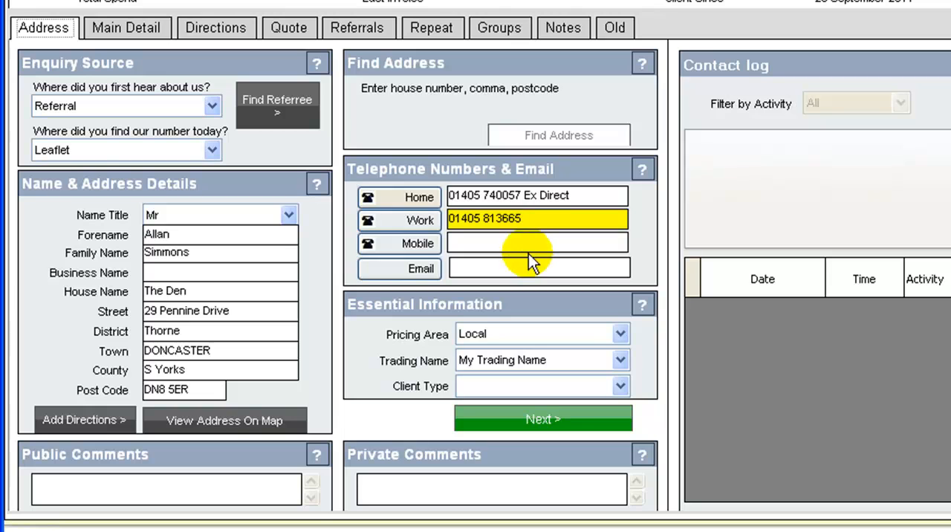
left_click(494, 244)
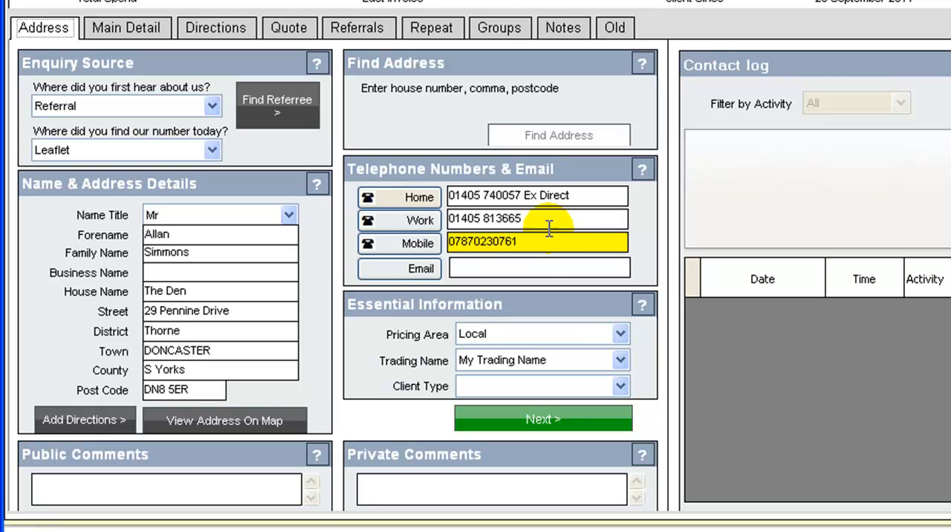
Step: Fill in the client's e-mail address without its domain ending
left_click(502, 267)
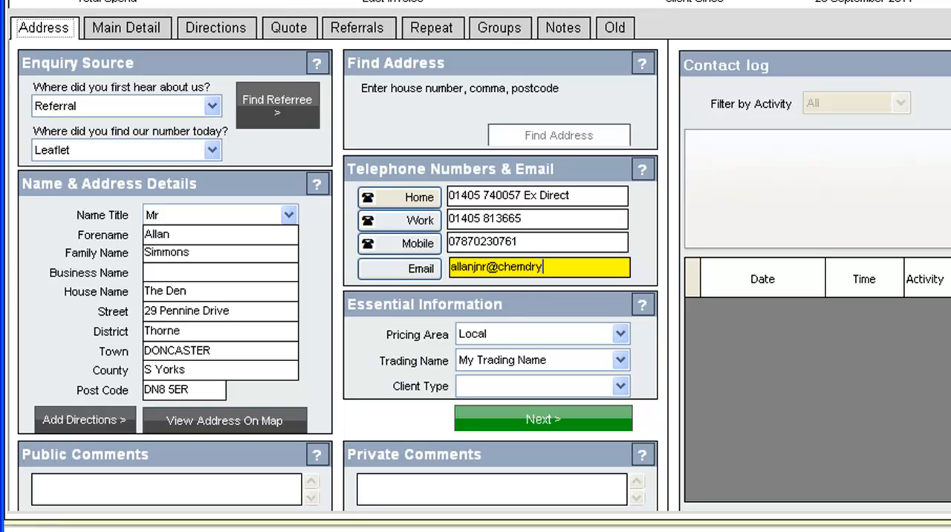
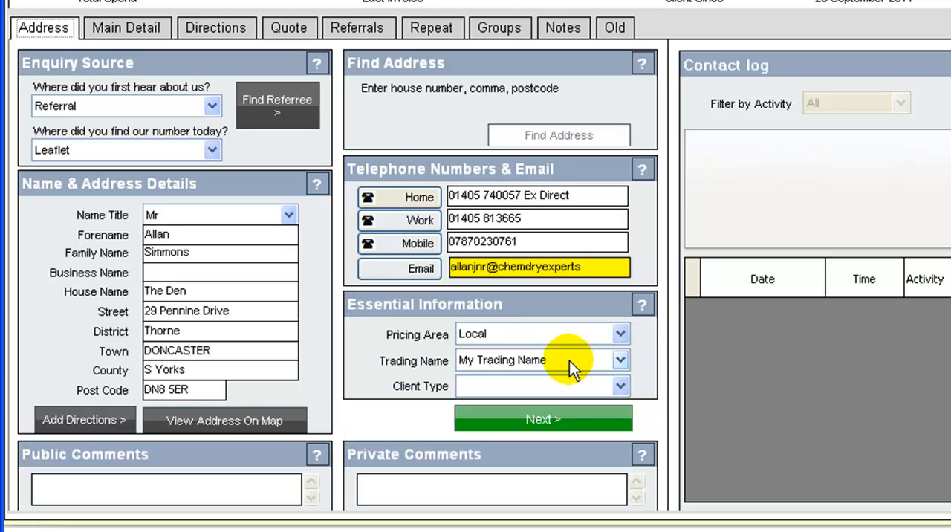
Step: Set the client type to Domestic and complete the client's e-mail address with its missing domain ending
left_click(621, 386)
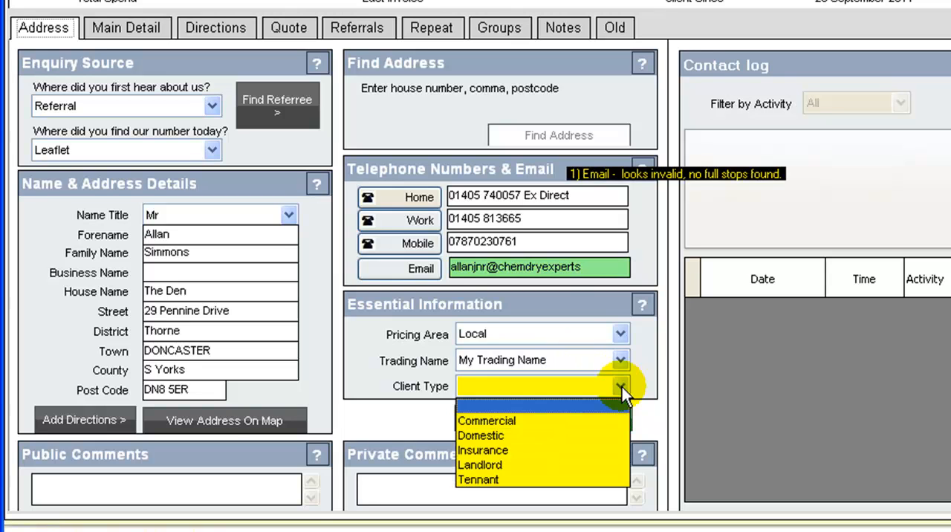
left_click(506, 434)
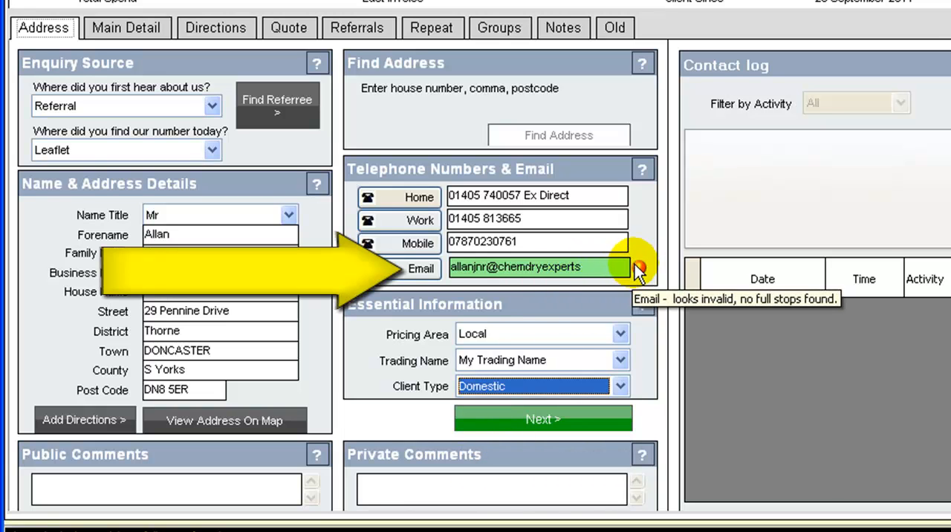
left_click(594, 268)
type(".co")
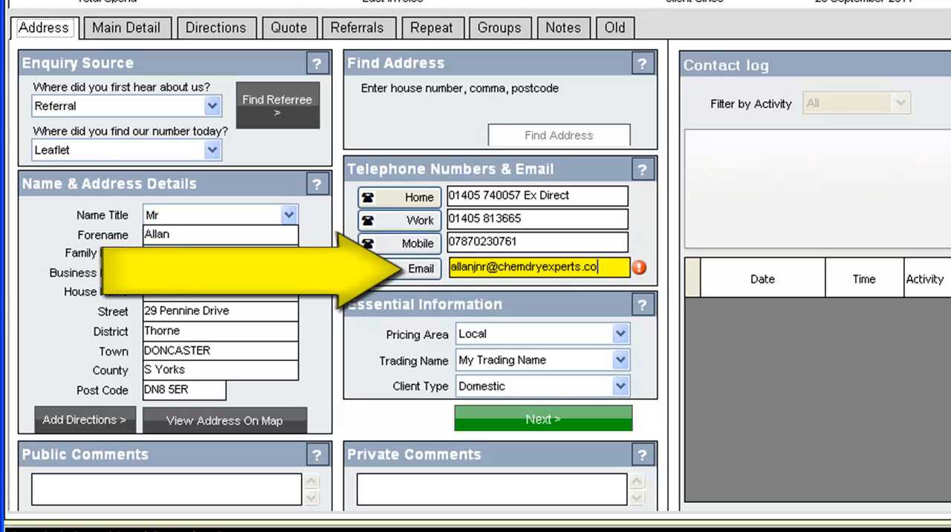
type(".uk")
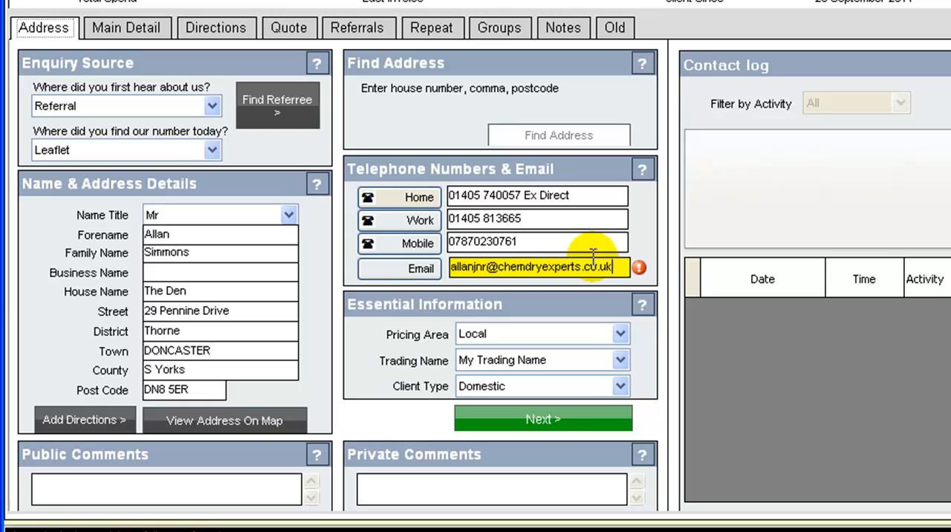
key("Tab")
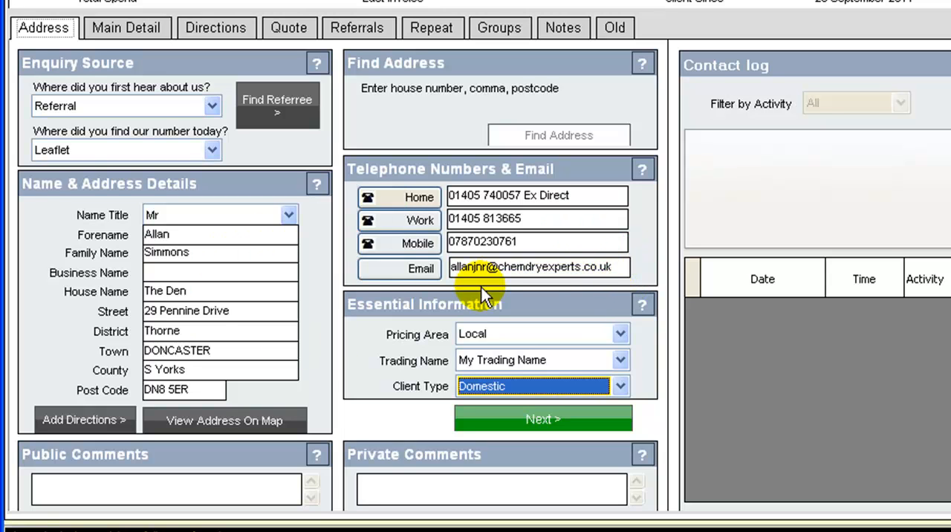
Step: Leave the comments blank and continue from the address details to the client's main detail page
left_click(547, 269)
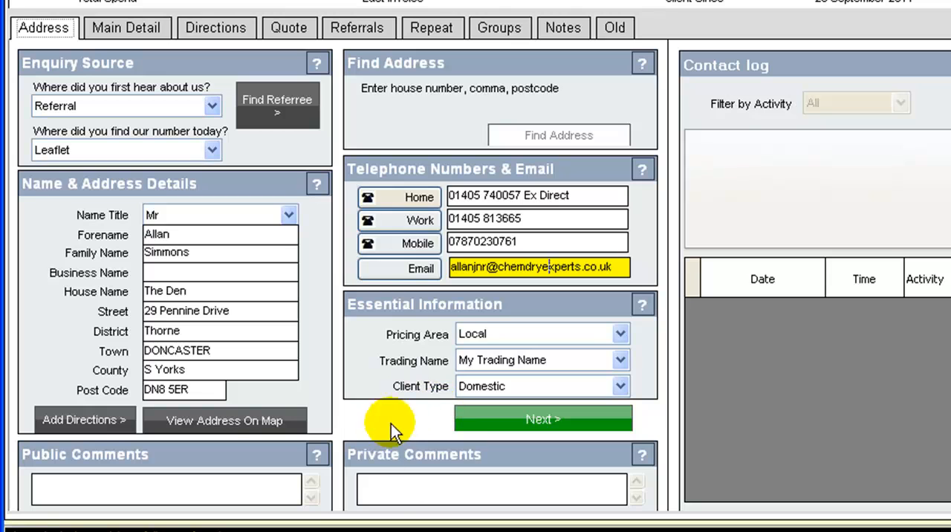
left_click(379, 488)
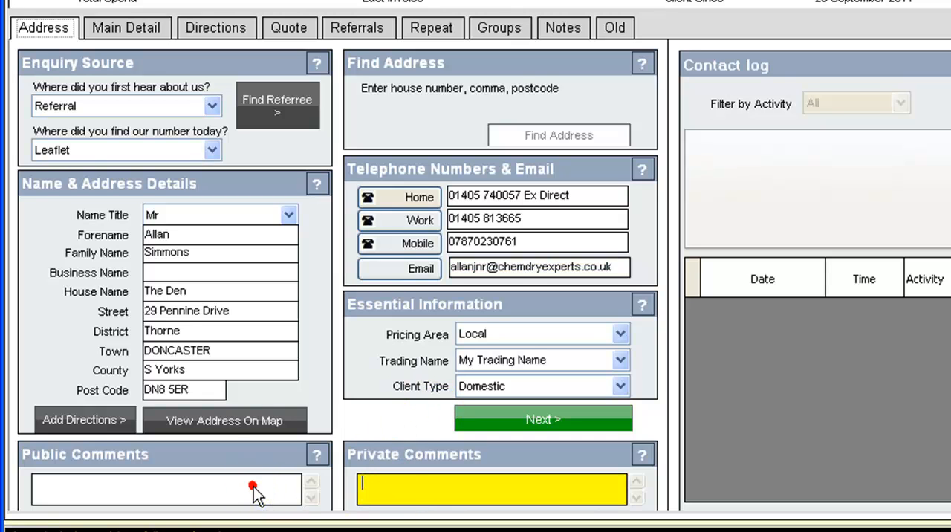
left_click(360, 479)
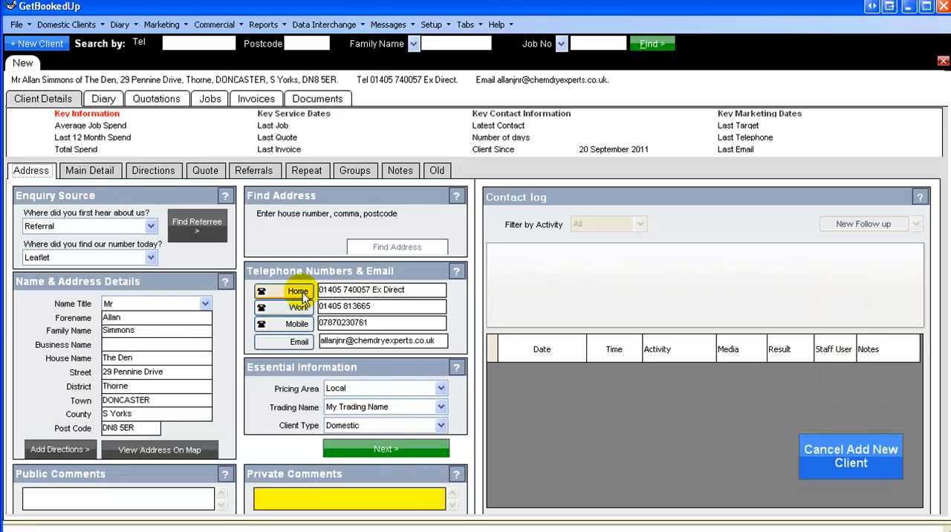
left_click(385, 449)
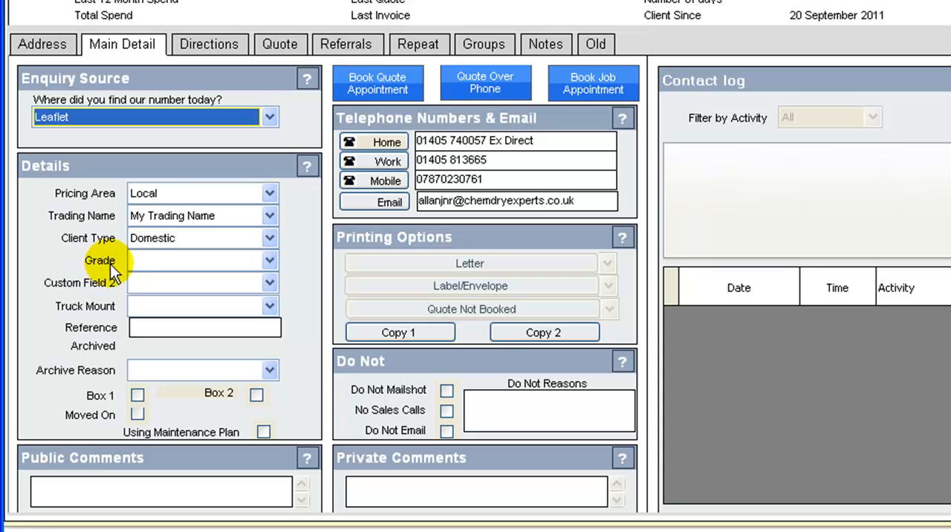
Step: Set the client's grade to A and check the Truck Mount options, leaving that field blank
left_click(269, 262)
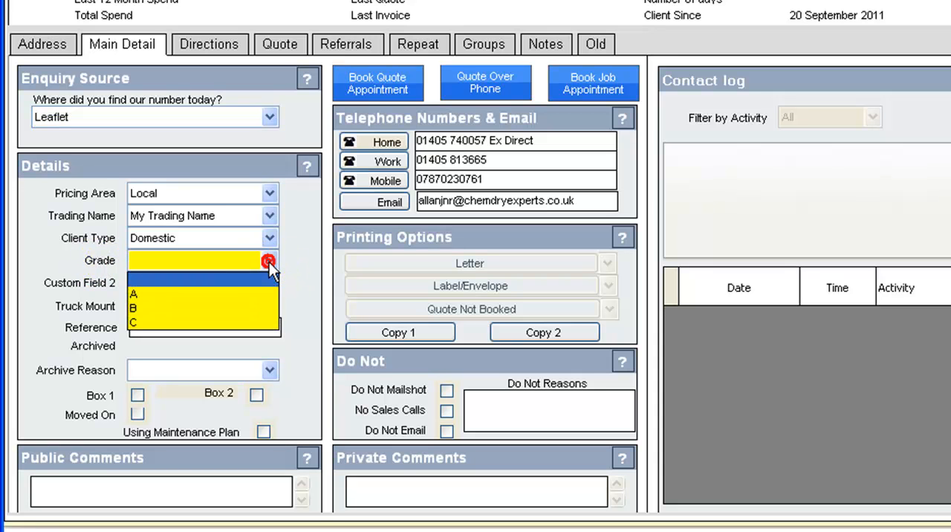
left_click(160, 289)
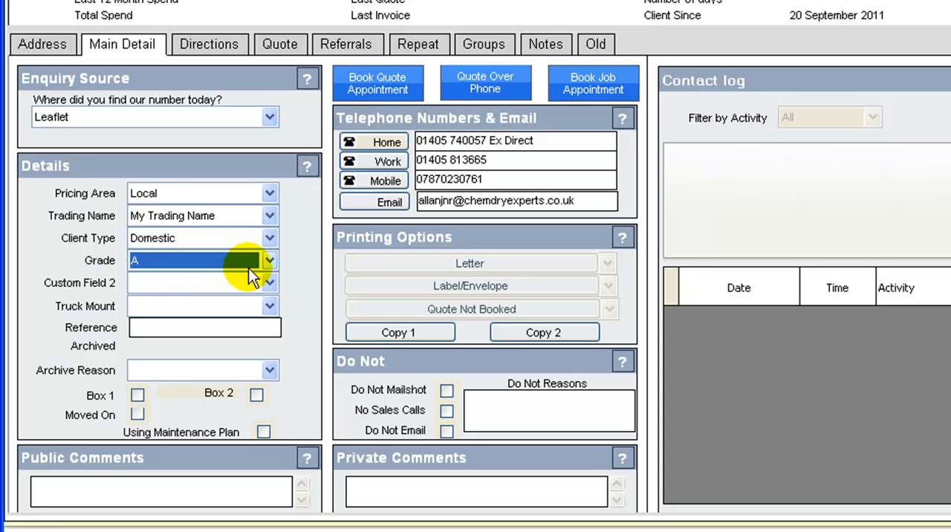
left_click(270, 306)
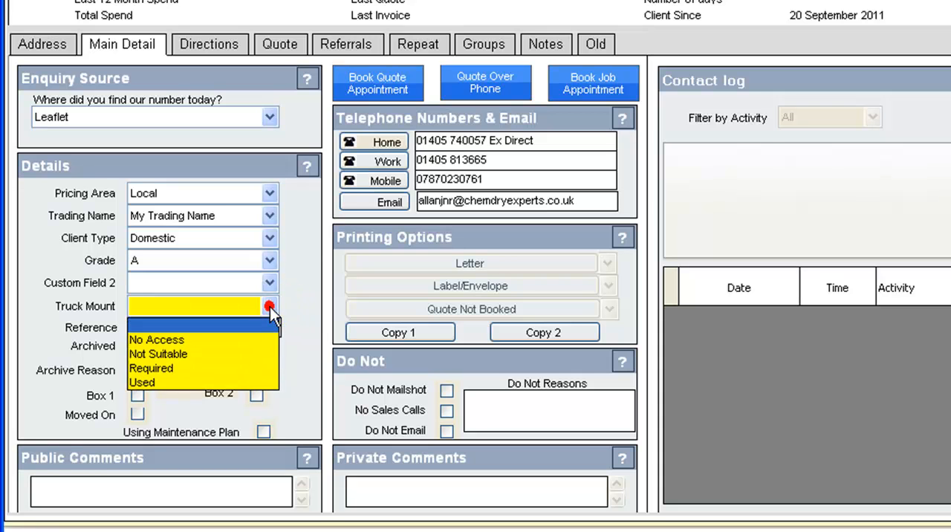
left_click(269, 305)
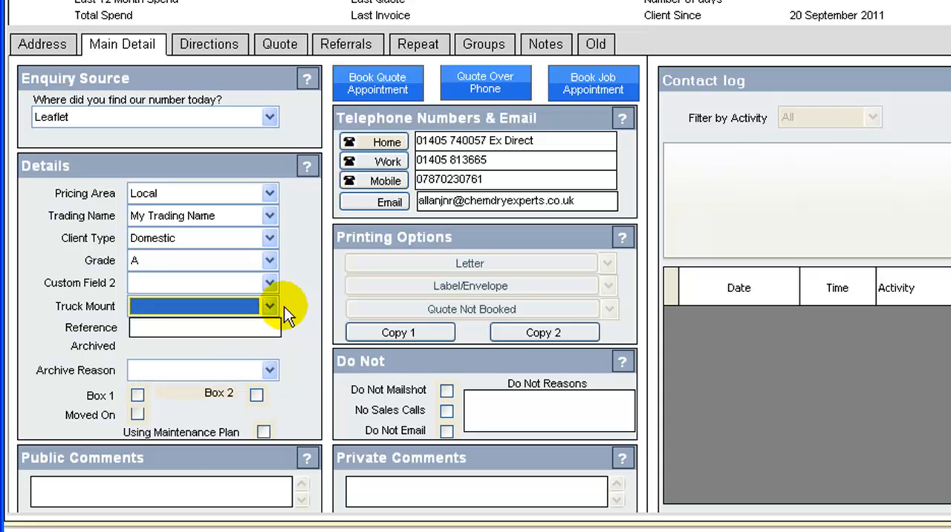
Step: Enter treffhjh13 as the reference in the client's details
left_click(264, 325)
type("tr")
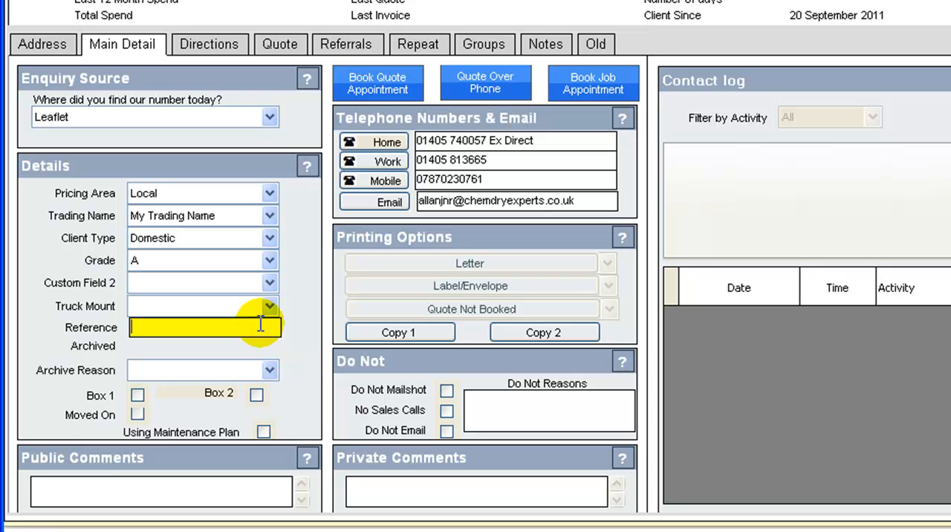
type("effhjh13")
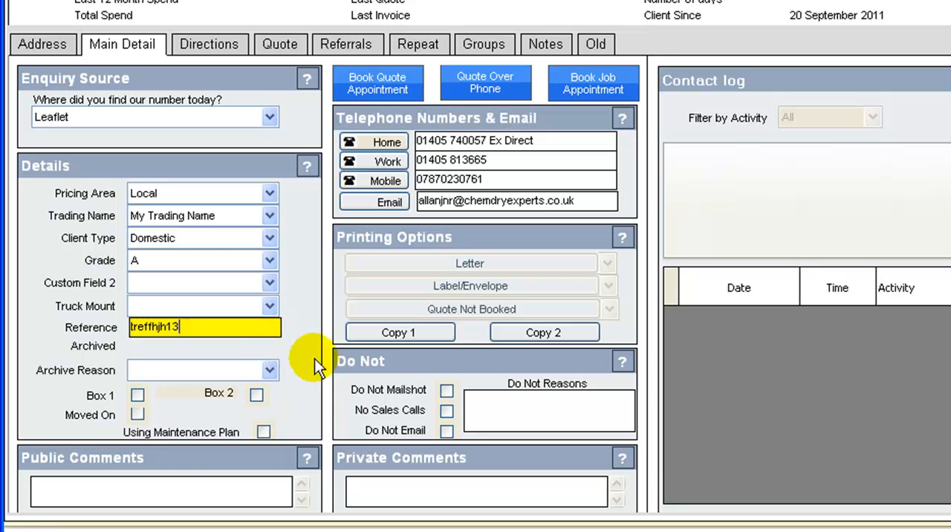
Step: Mark the client as No Sales Calls and Do Not Email, giving "requested none" as the Do Not reason
left_click(446, 410)
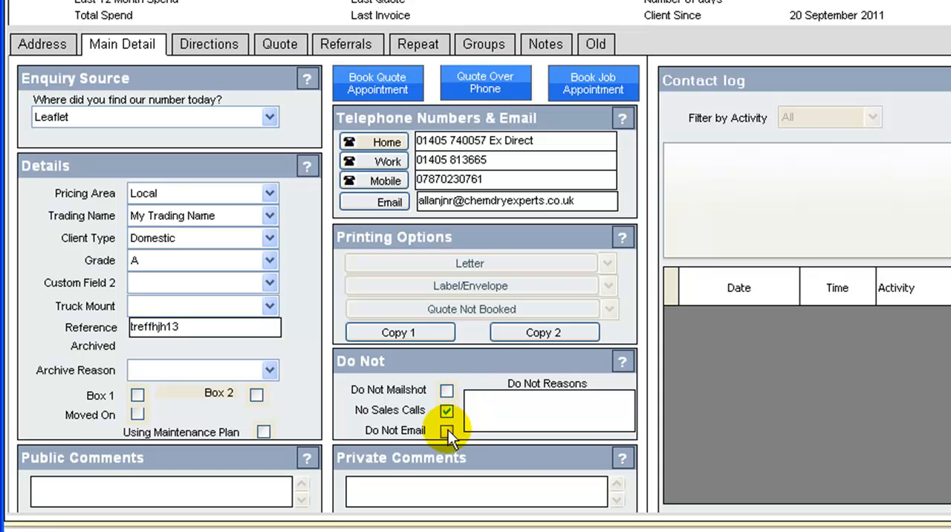
left_click(446, 431)
left_click(501, 408)
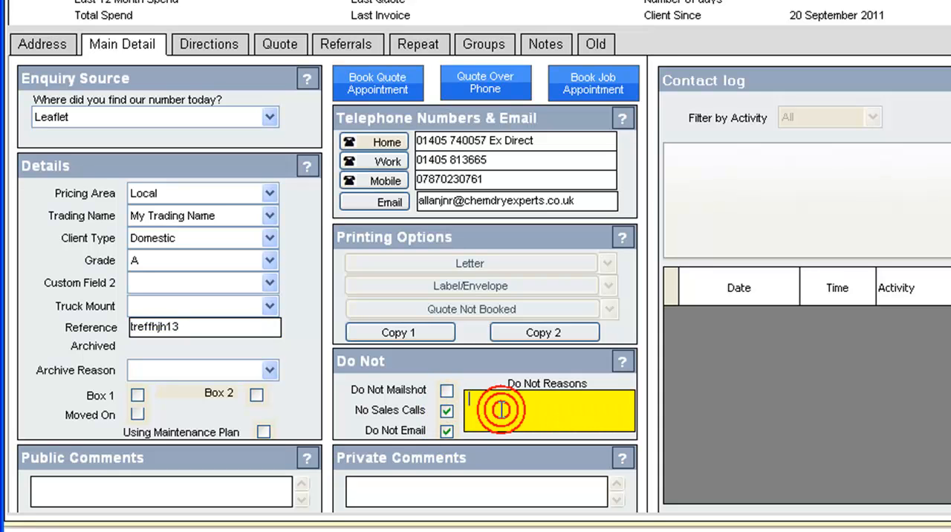
type("requested none")
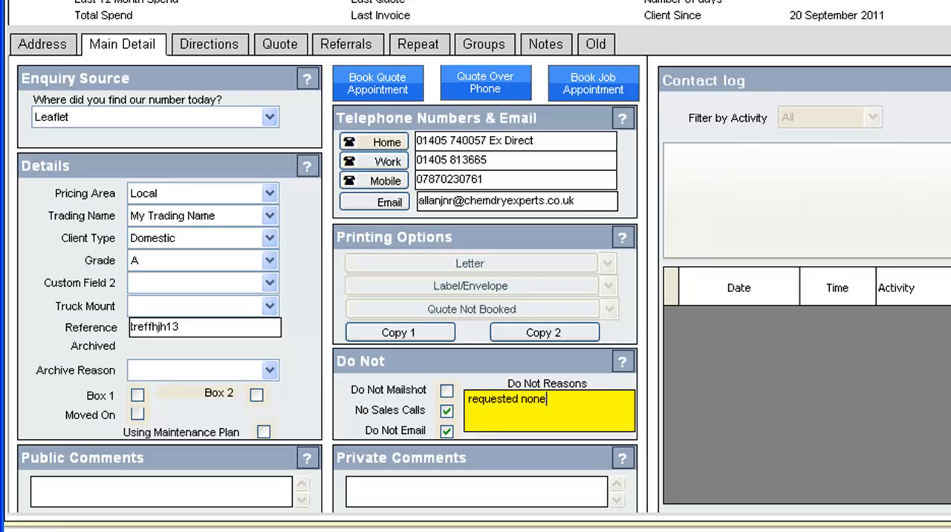